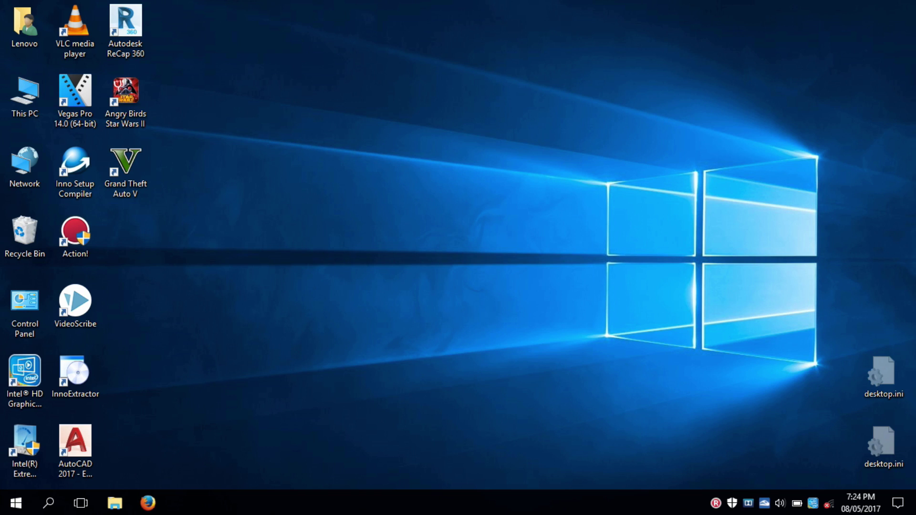
- Right-click the Start button to bring up the Win+X quick-link menu
right_click(17, 503)
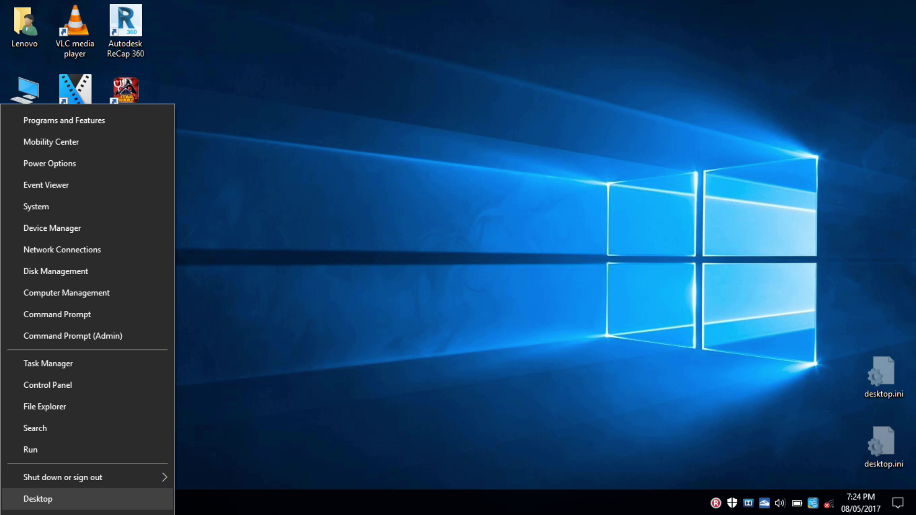
- Launch Disk Management from the quick-link menu to view Disk 0's partitions
click(55, 271)
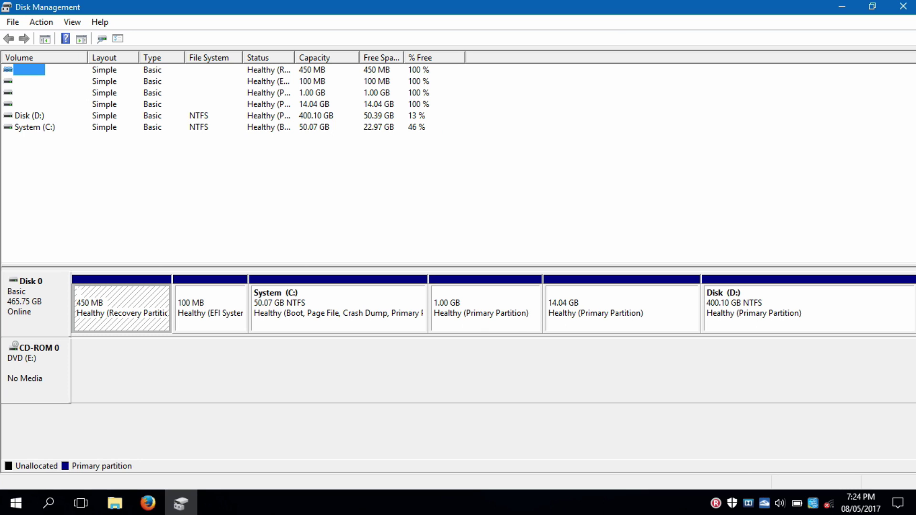
- Delete the unlabelled 1.00 GB partition
click(496, 306)
right_click(497, 306)
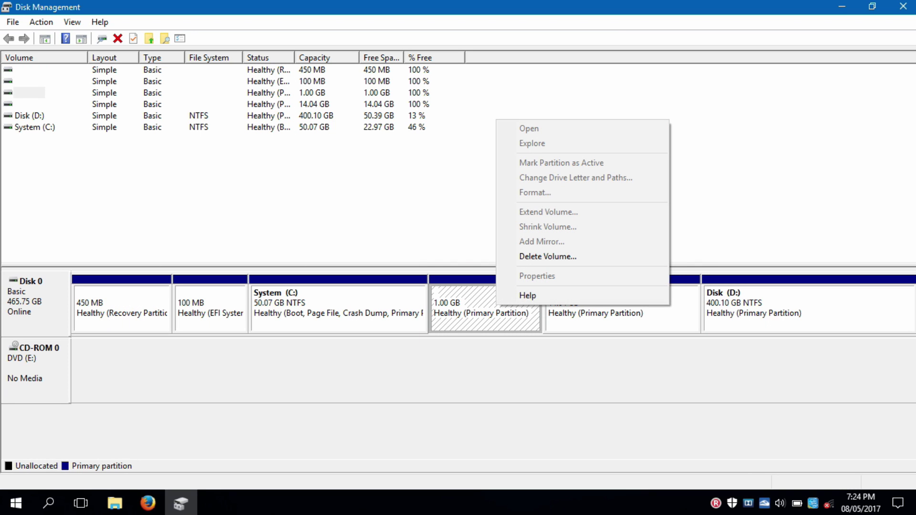
click(547, 256)
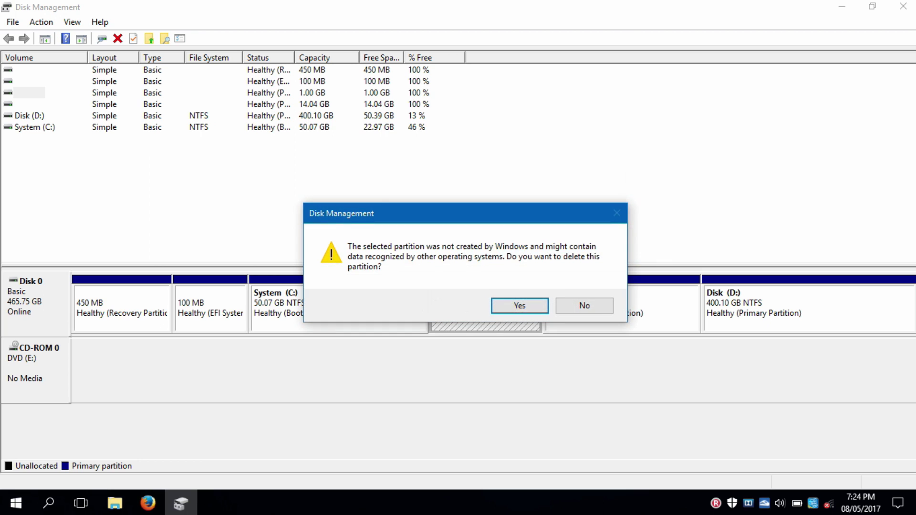
key(Return)
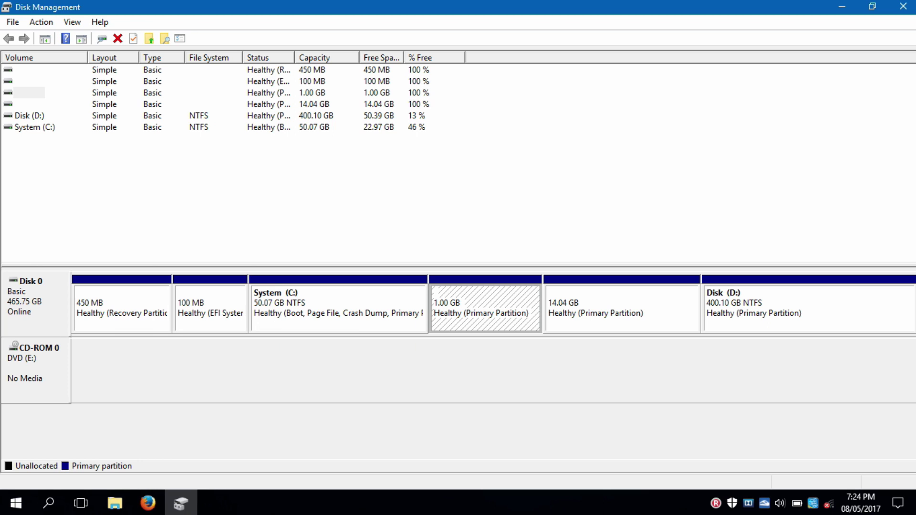
- Delete the unlabelled 14.04 GB partition, then select System (C:)
right_click(571, 298)
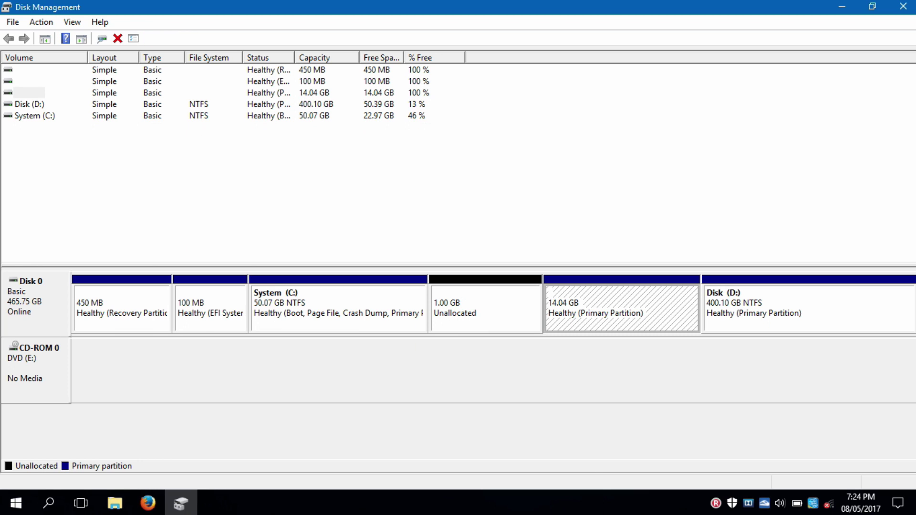
click(622, 435)
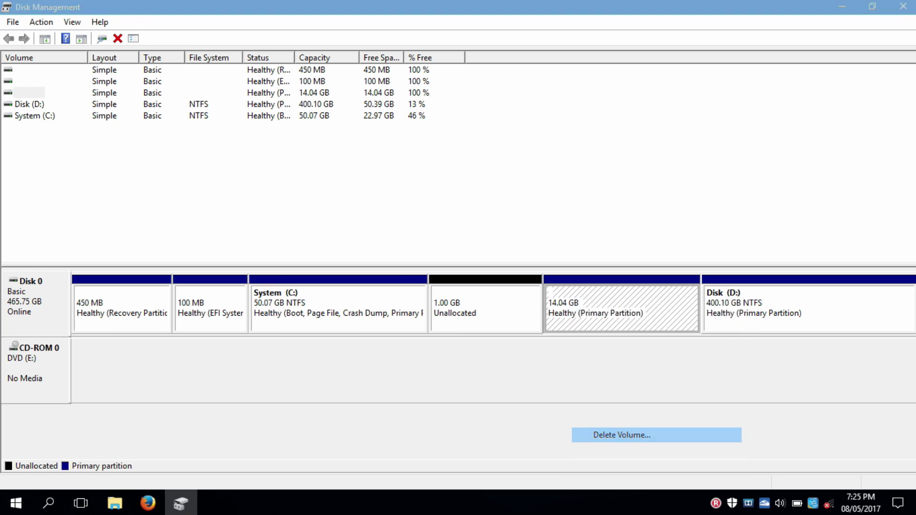
key(Return)
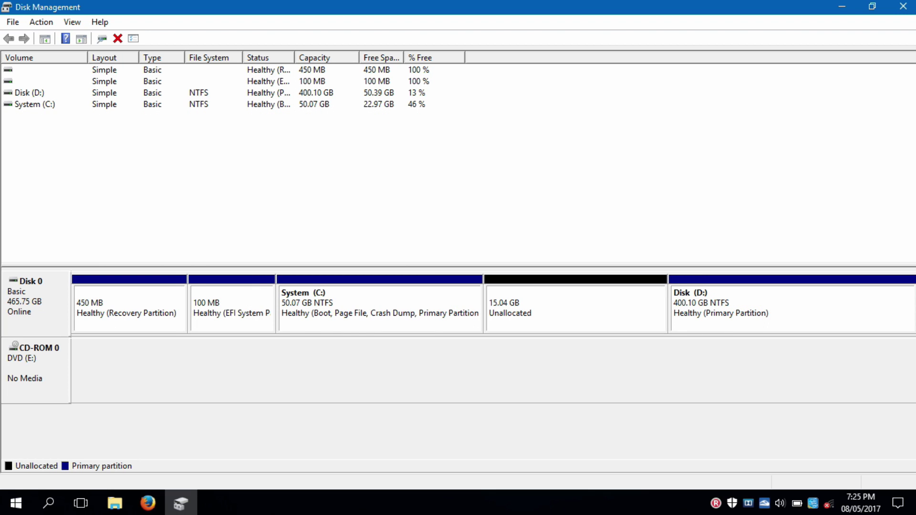
click(457, 298)
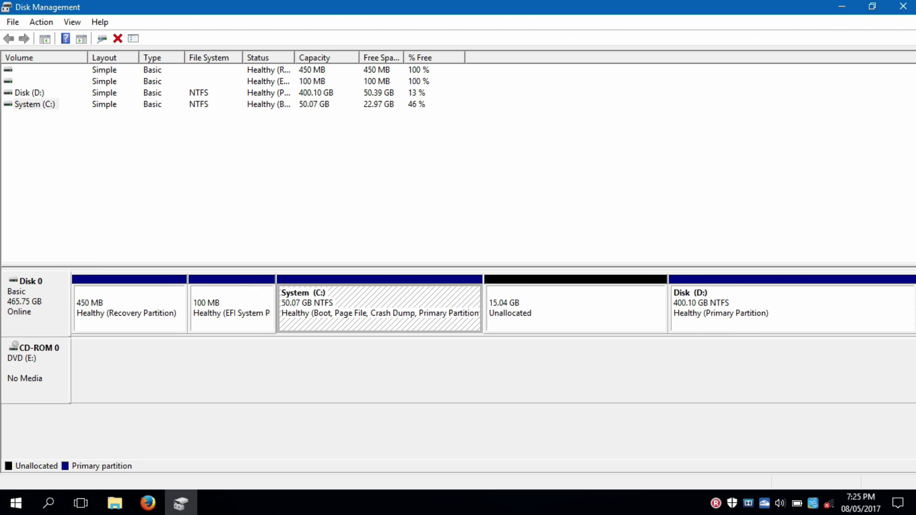
- Extend System (C:) with the 15400 MB of unallocated space and close Disk Management
right_click(456, 297)
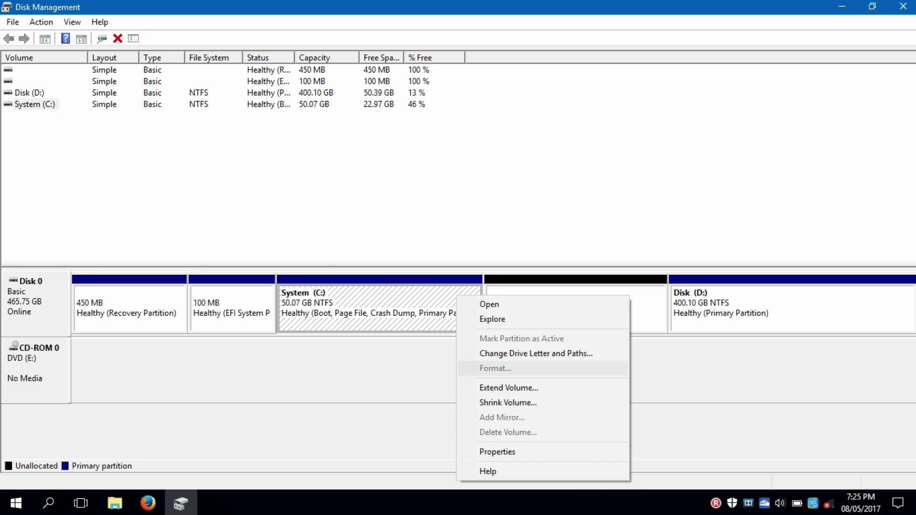
click(508, 388)
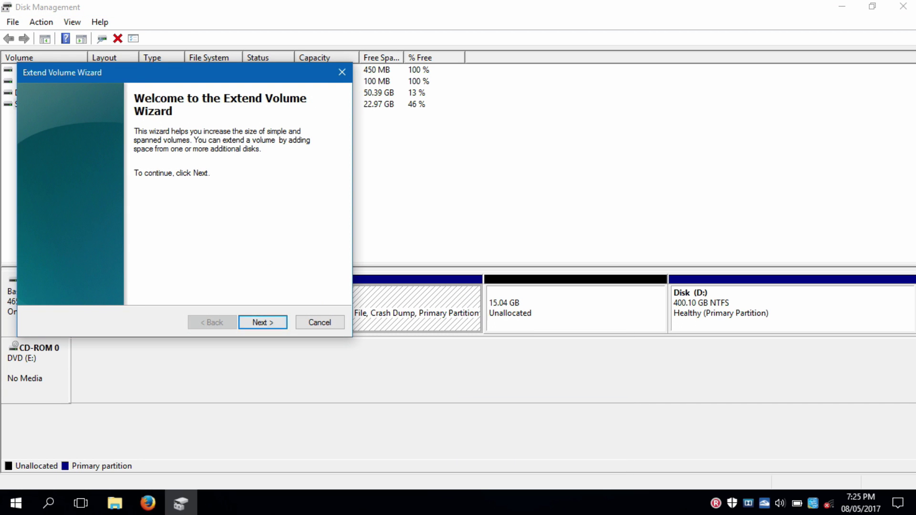
key(Return)
key(Return)
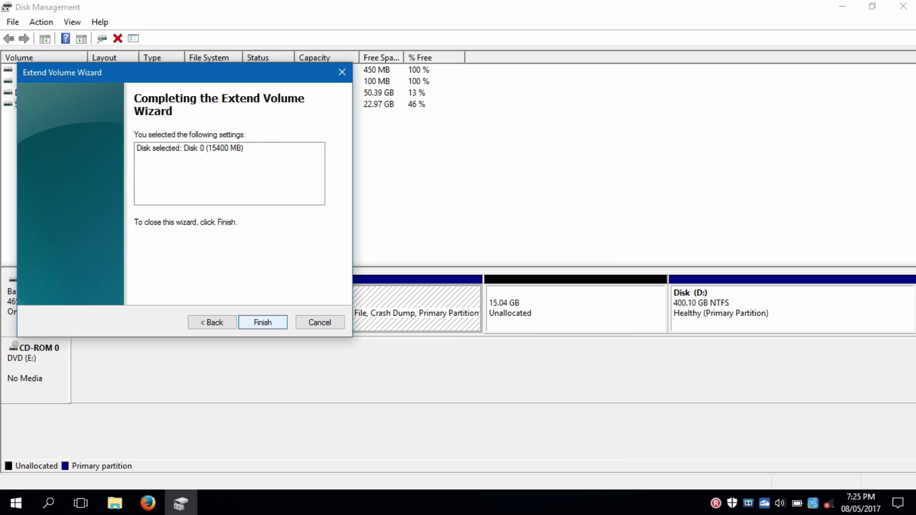
key(Return)
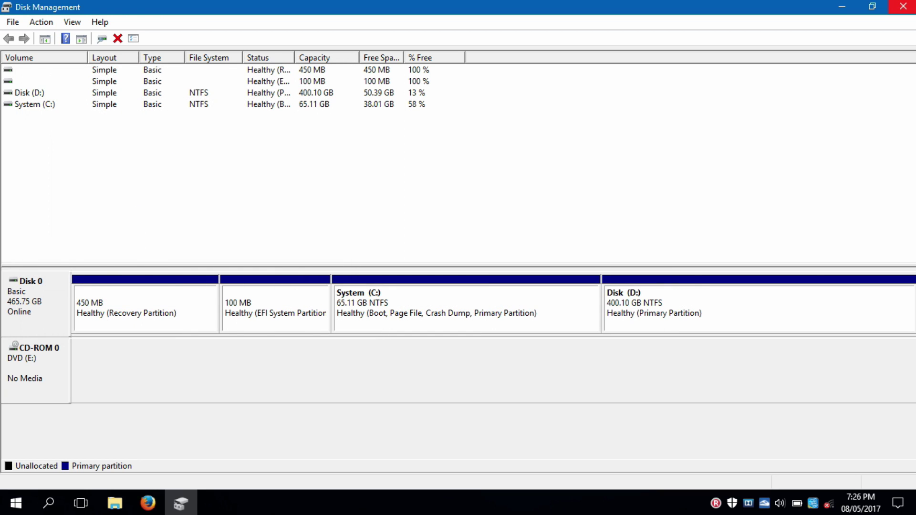
key(alt+F4)
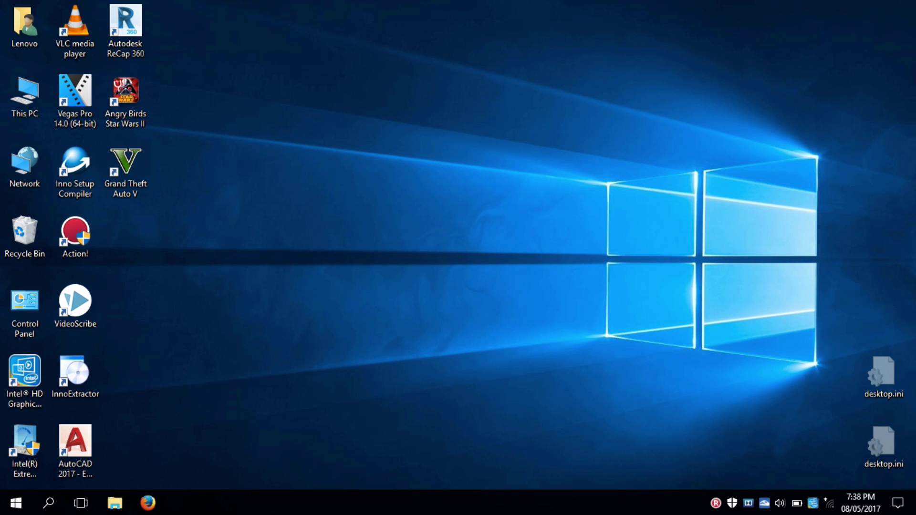
- Launch Command Prompt (Admin) from the Win+X menu and approve the UAC prompt
key(super+x)
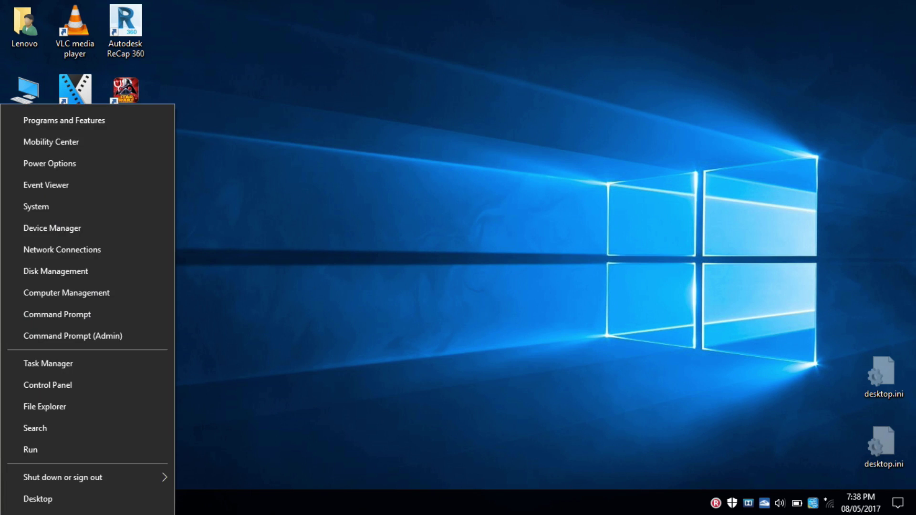
key(a)
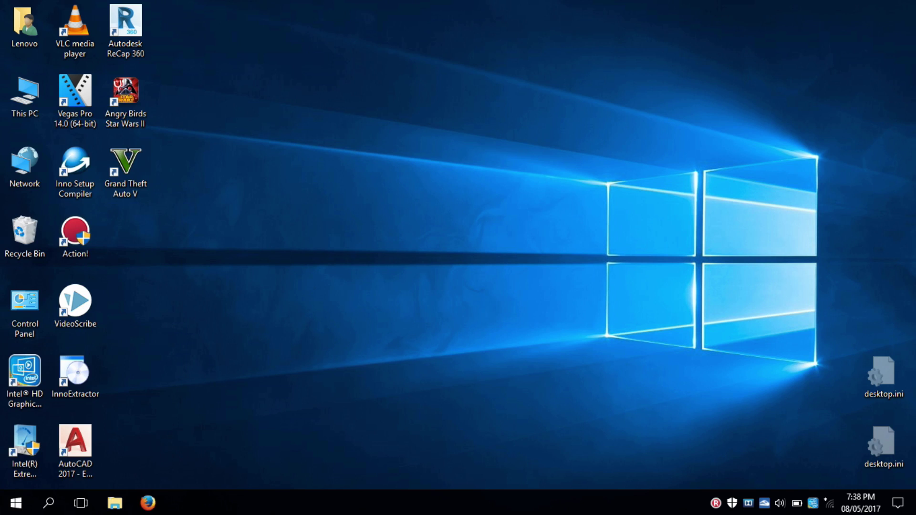
key(Left)
key(Return)
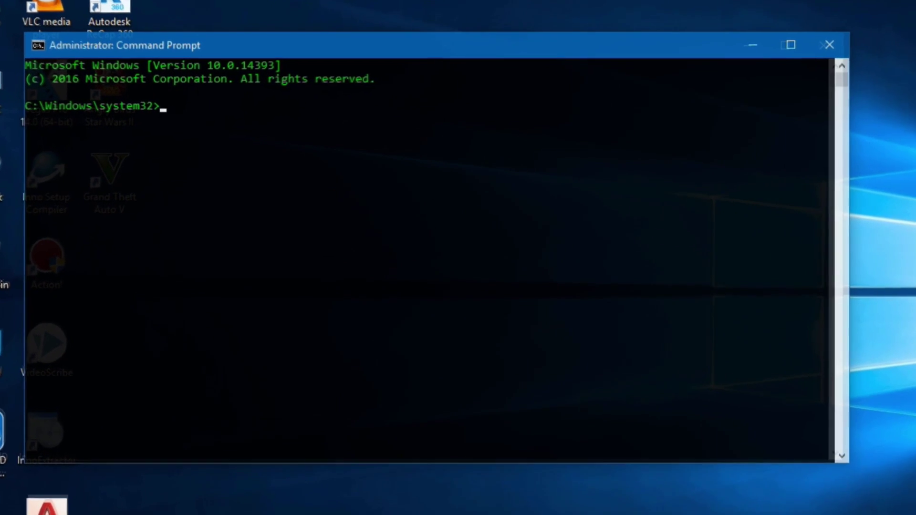
- Start diskpart and run list disk to show Disk 0
text(disk)
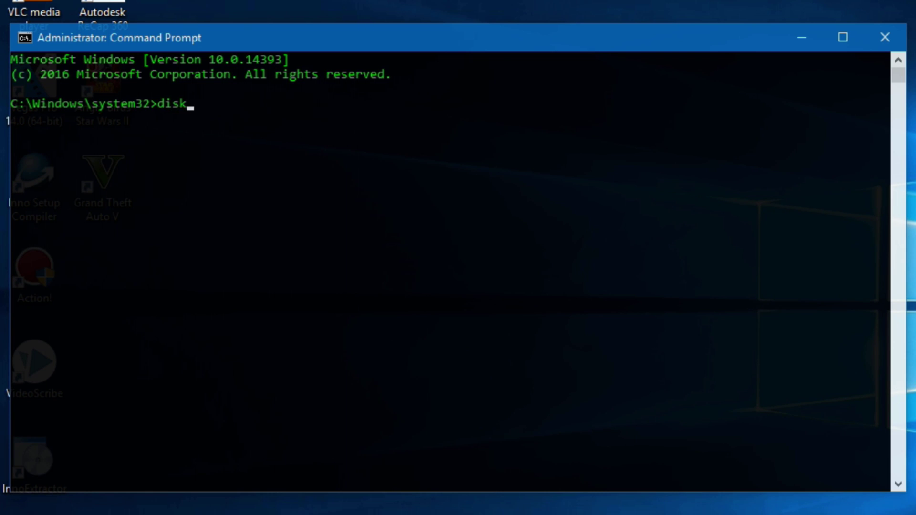
text(part)
key(Return)
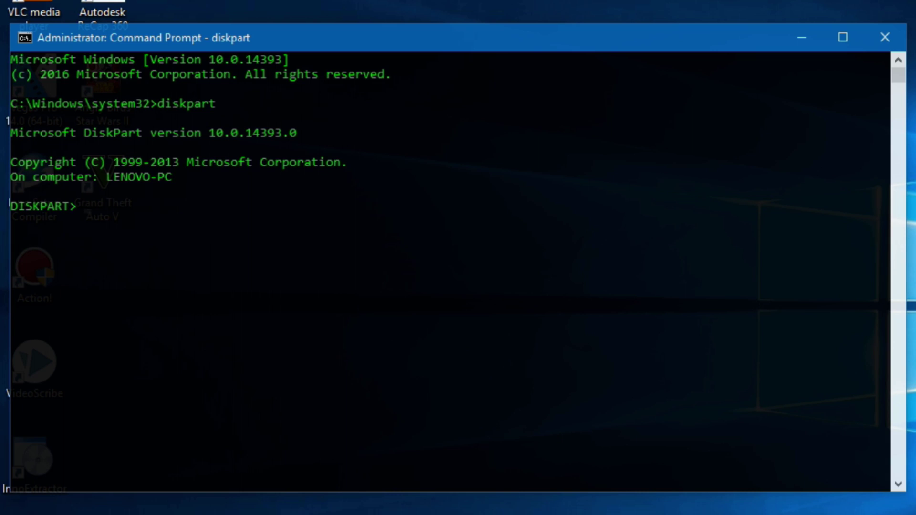
text(list disk)
key(Return)
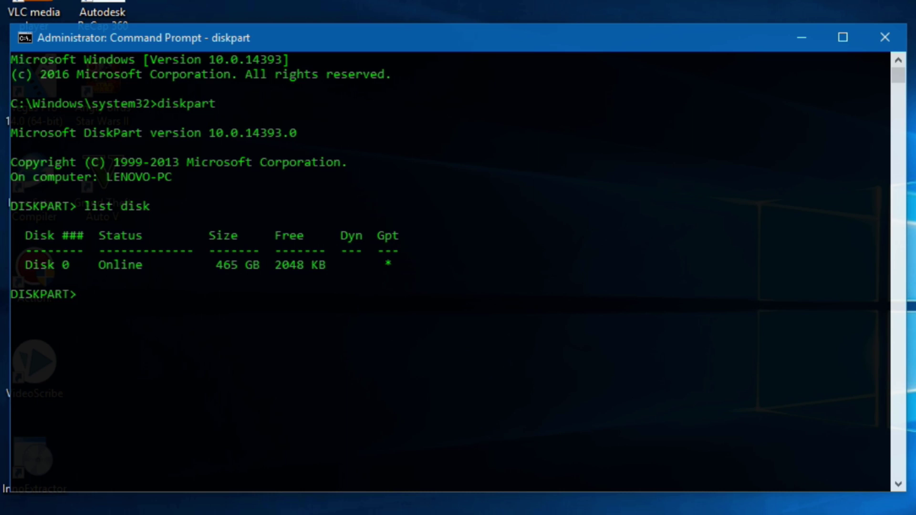
- Select disk 0 and list its partitions
text(select dis)
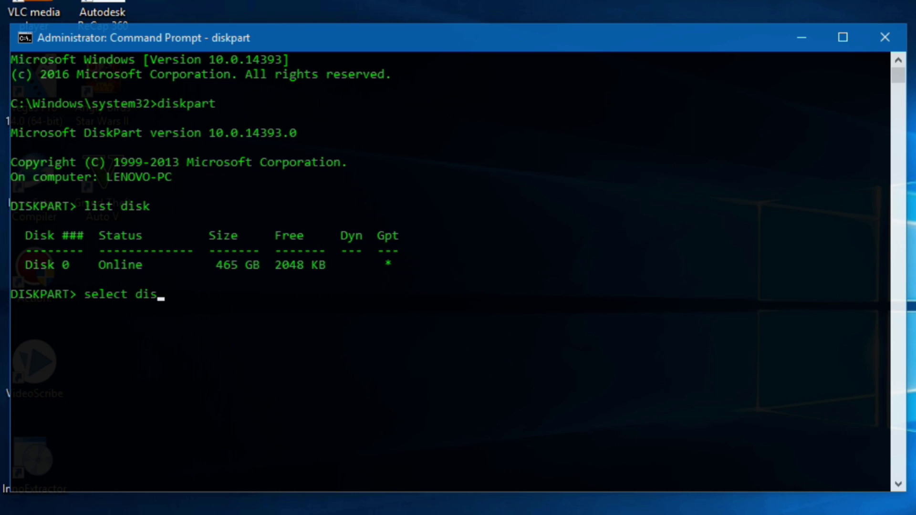
text(k 0)
key(Return)
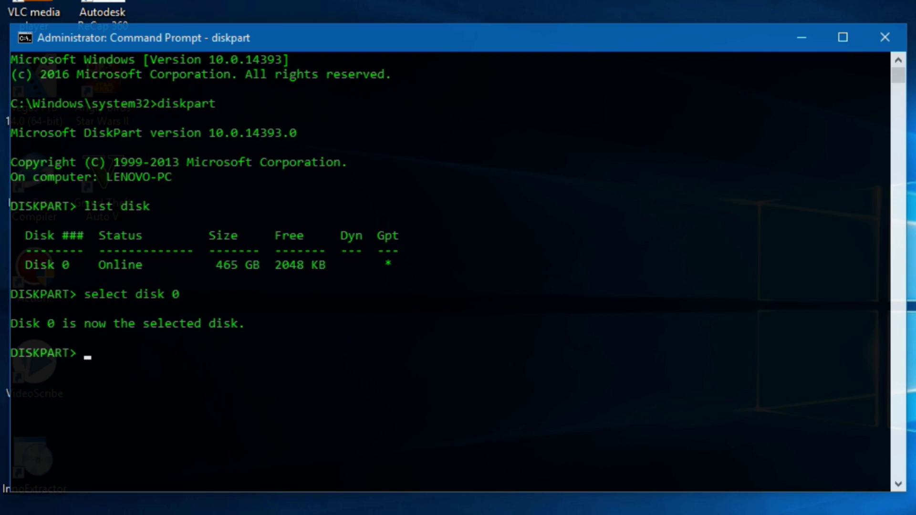
text(list partitio)
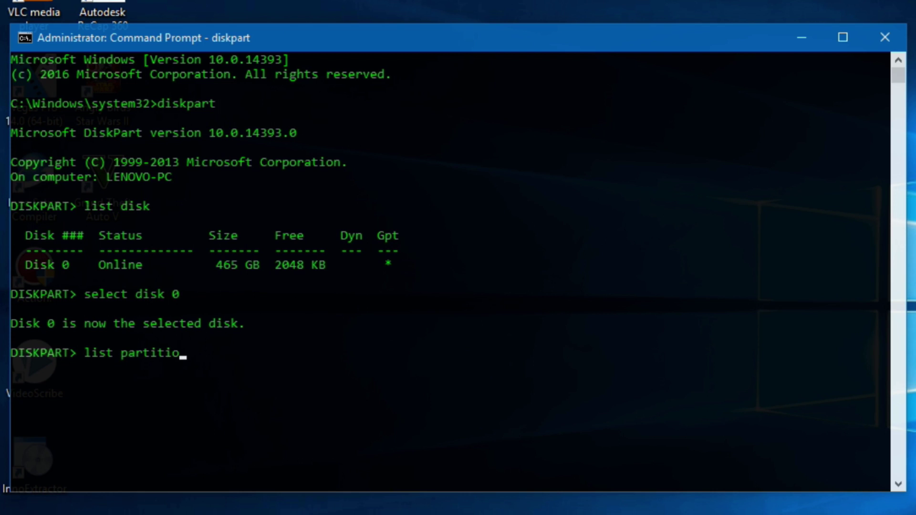
text(n)
key(Return)
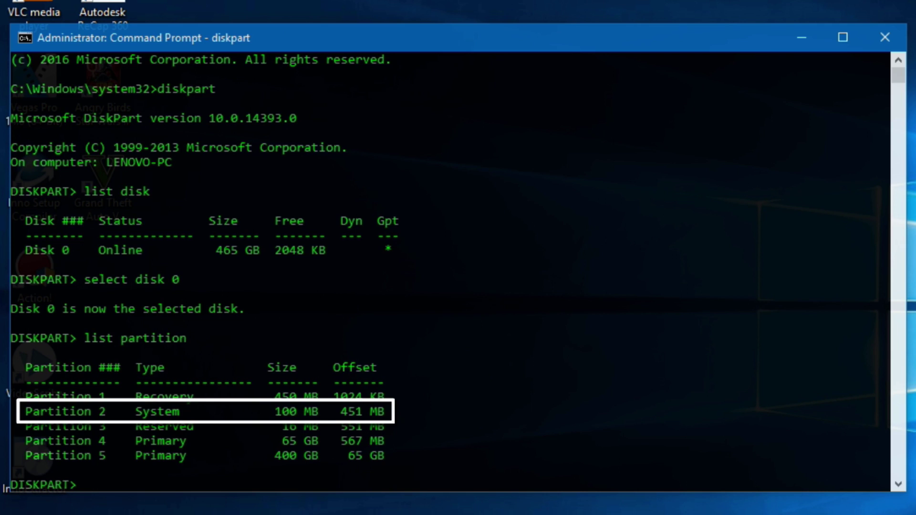
- Select partition 2, the 100 MB System partition
text(se)
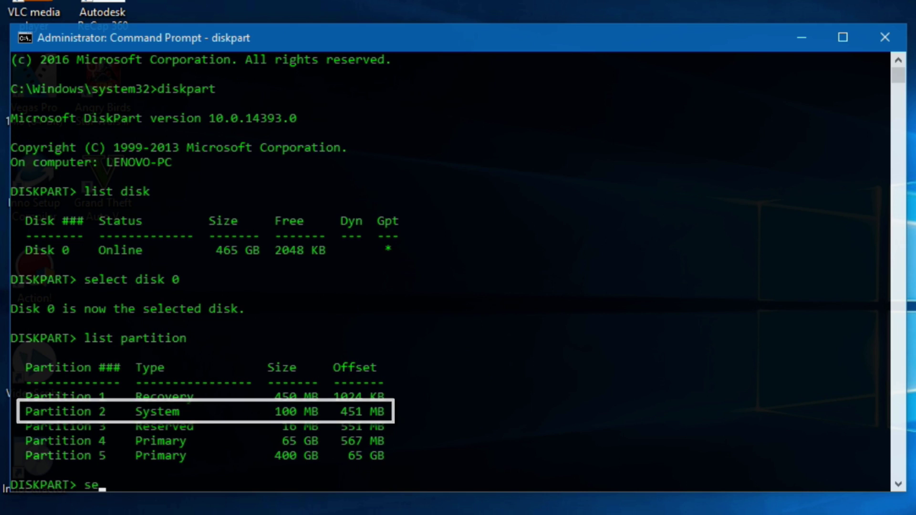
text(lect)
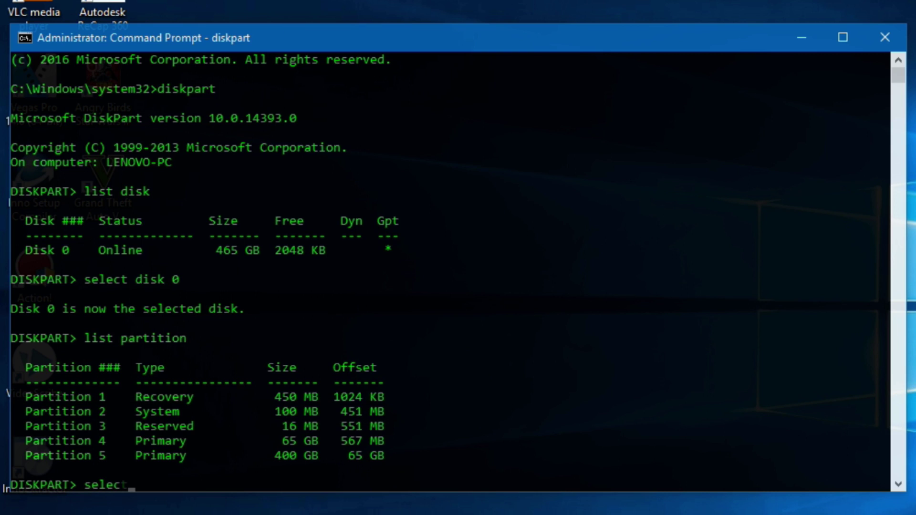
text( partitio)
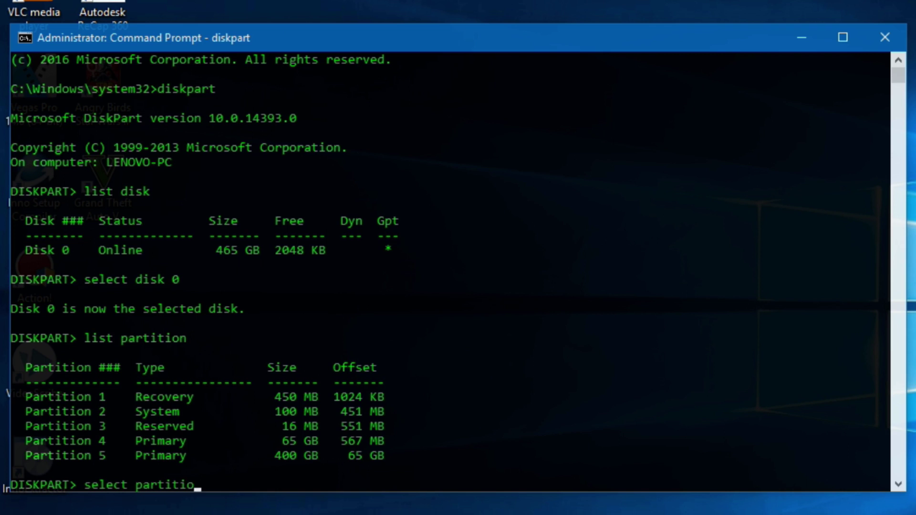
text(n 2)
key(Return)
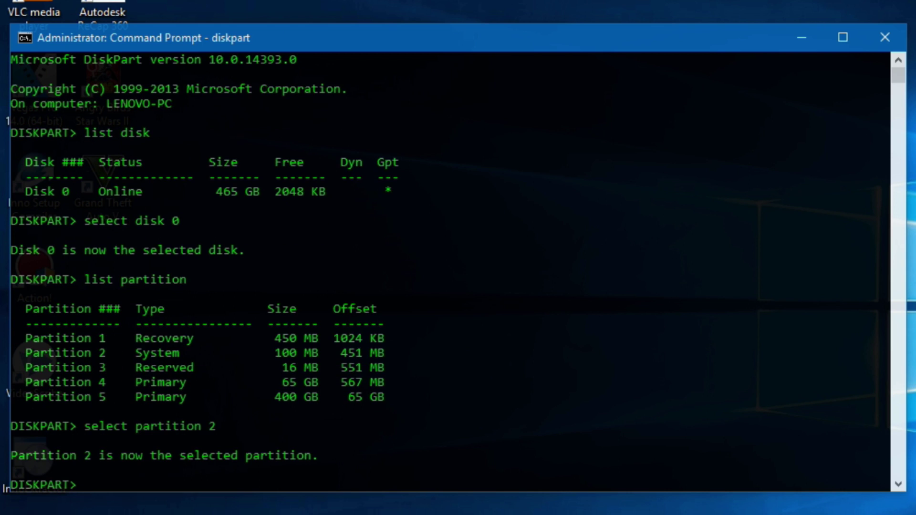
text(assign letter)
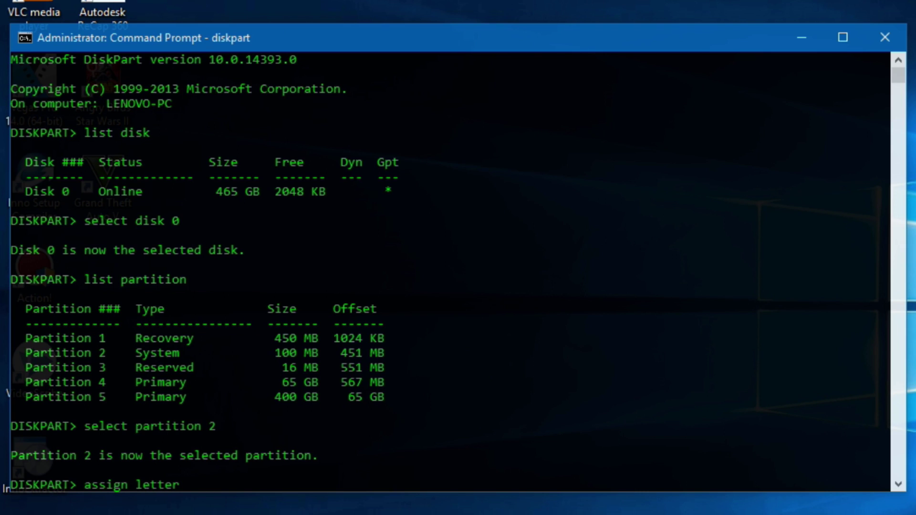
text(=x)
- Assign drive letter X to the System partition and find Local Disk (X:) under This PC
key(Return)
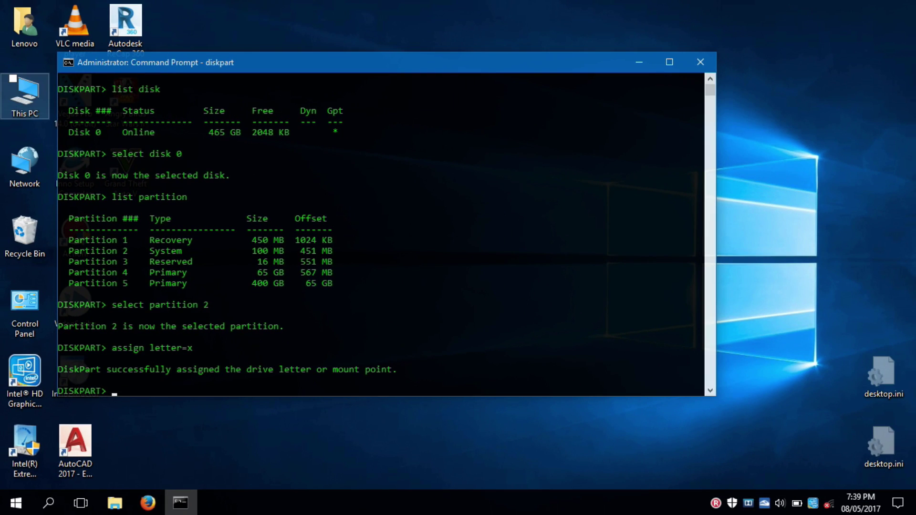
double_click(25, 95)
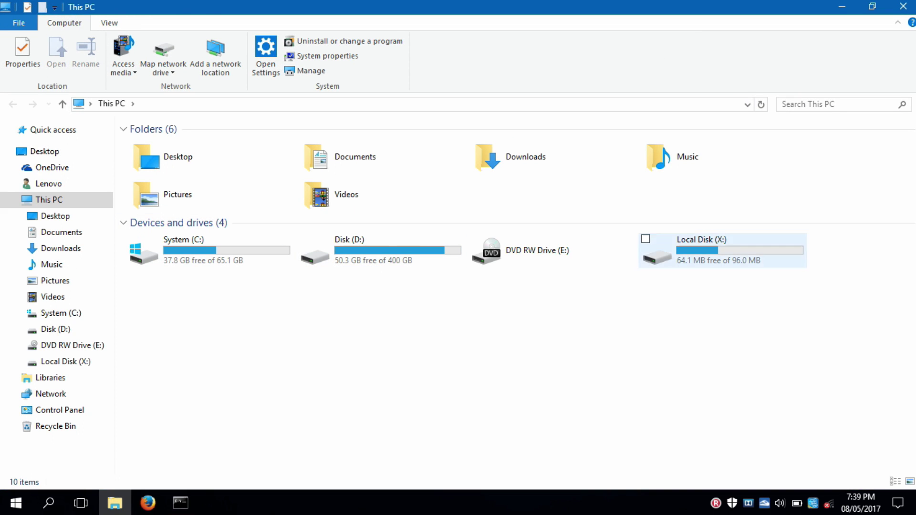
click(701, 251)
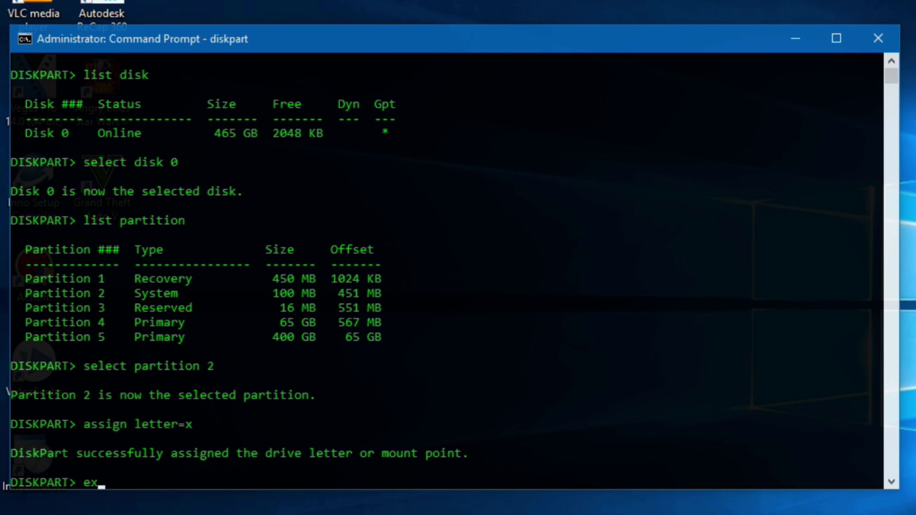
- Exit DiskPart and switch the console to drive X:
text(it)
key(Return)
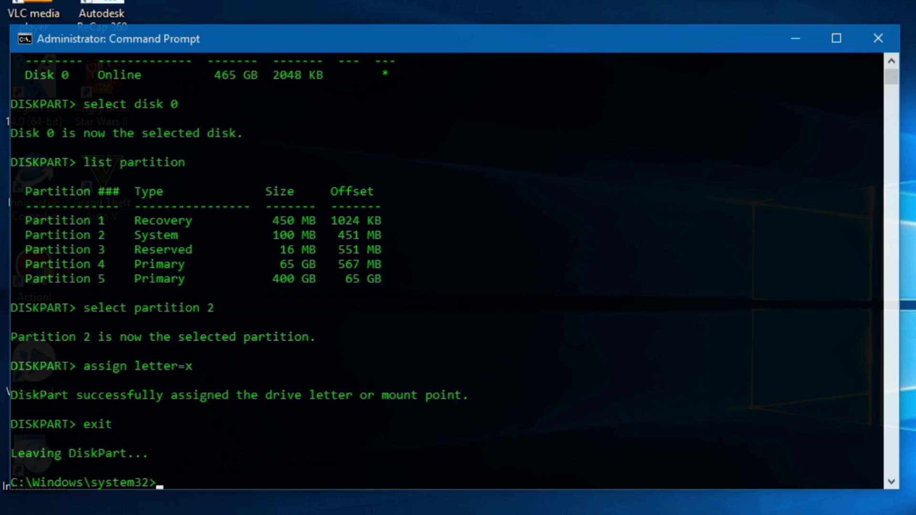
text(x:)
key(Return)
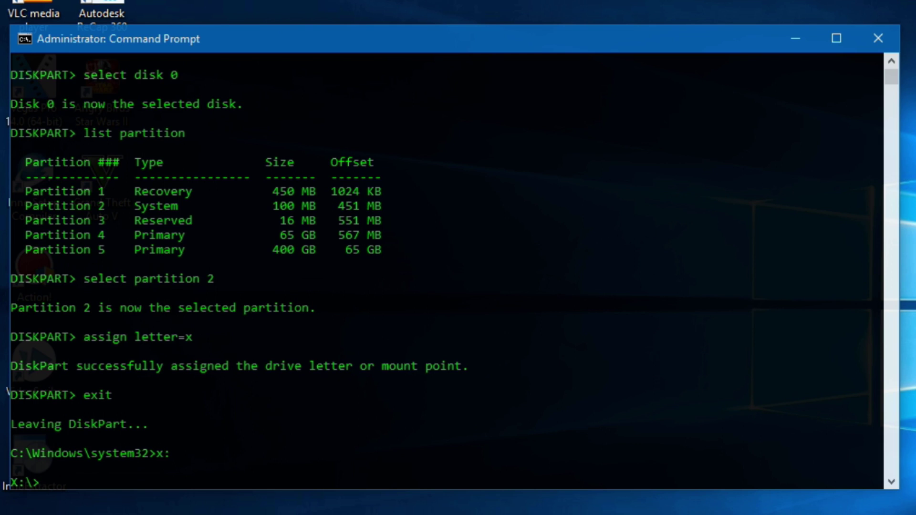
- List X:'s root contents and move into the EFI folder
text(dir)
key(Return)
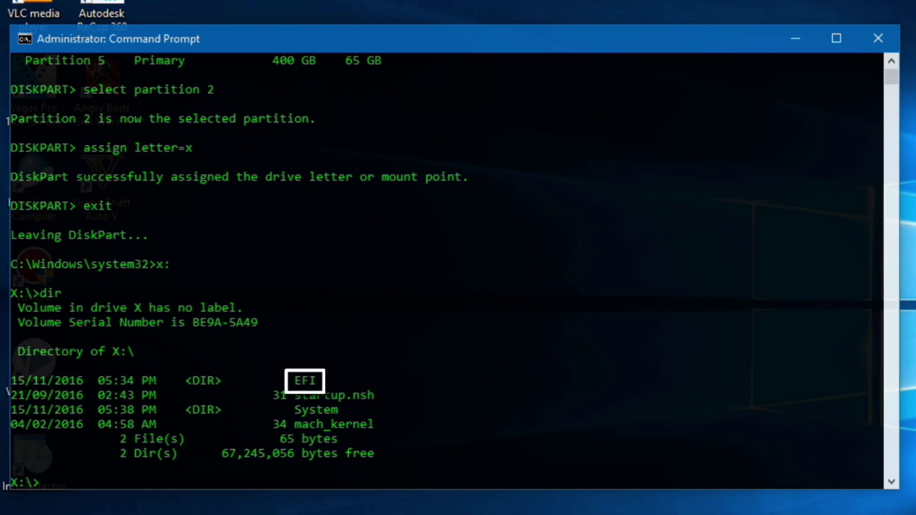
text(cd )
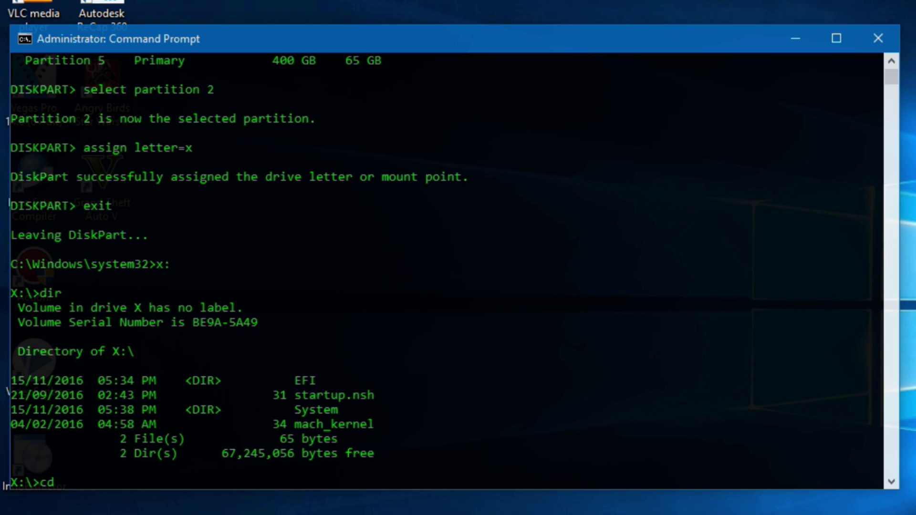
text(efi)
key(Return)
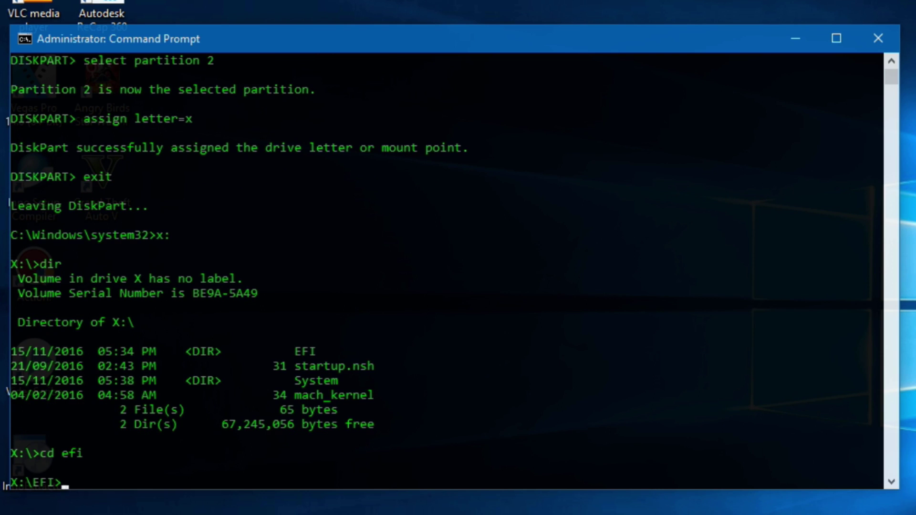
- List X:\EFI and remove the fedora folder with 'rd fedora /s', confirming y
text(dir)
key(Return)
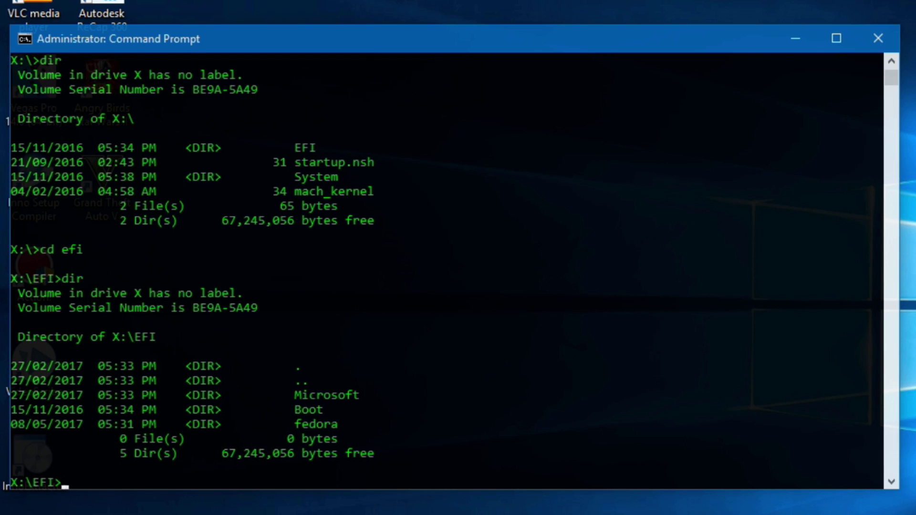
text(r)
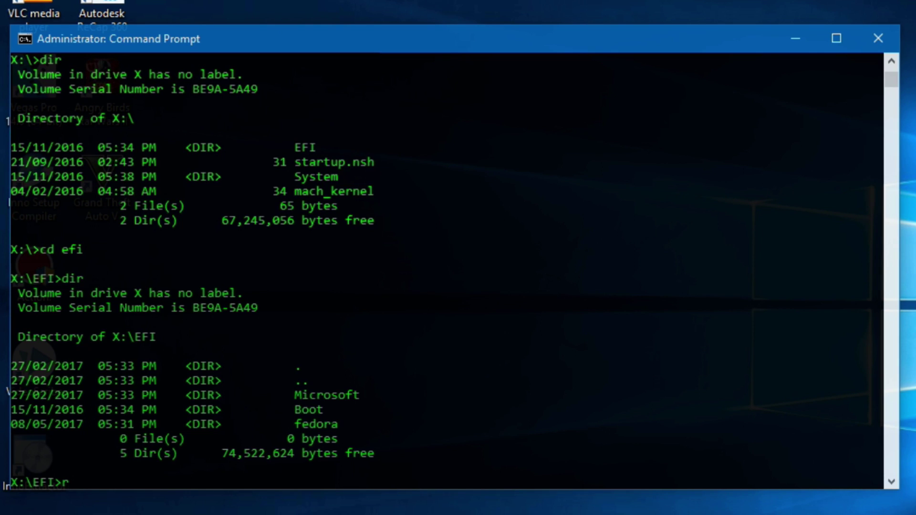
text(d fedora /s)
key(Return)
text(y)
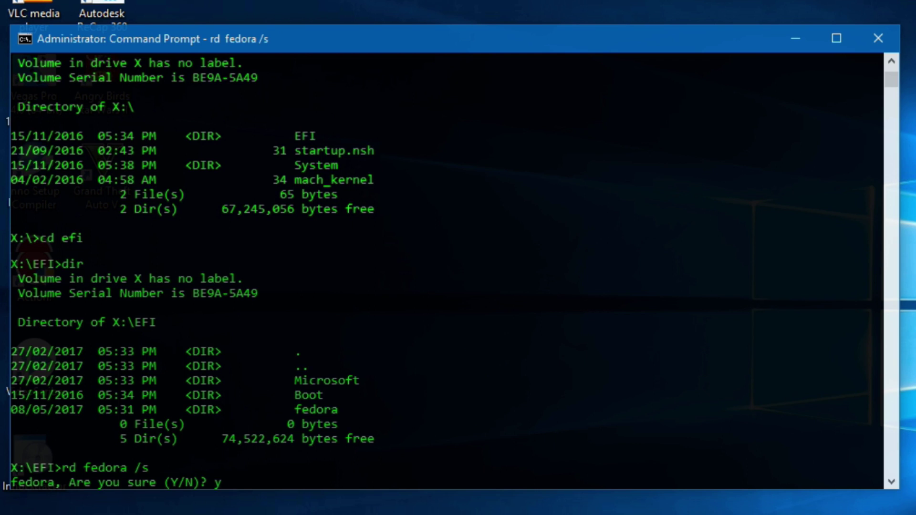
key(Return)
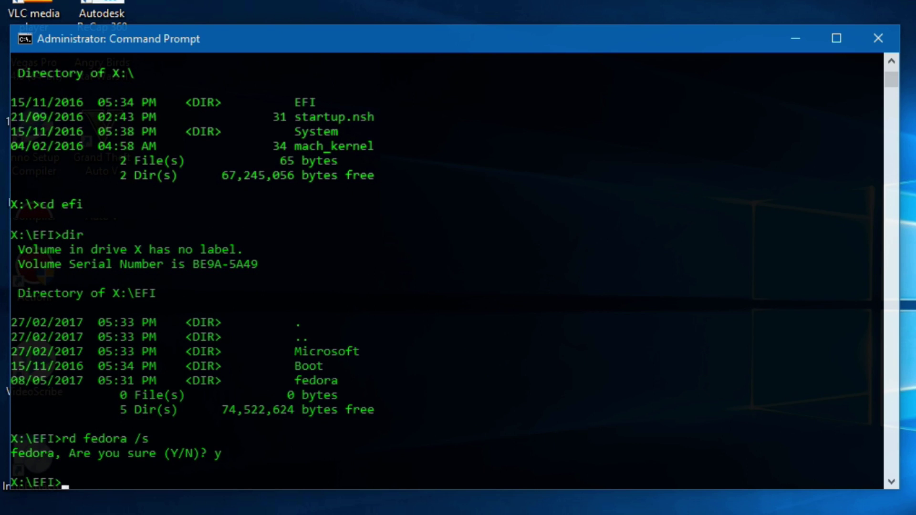
- Verify only Microsoft and Boot remain, then exit Command Prompt
text(dir)
key(Return)
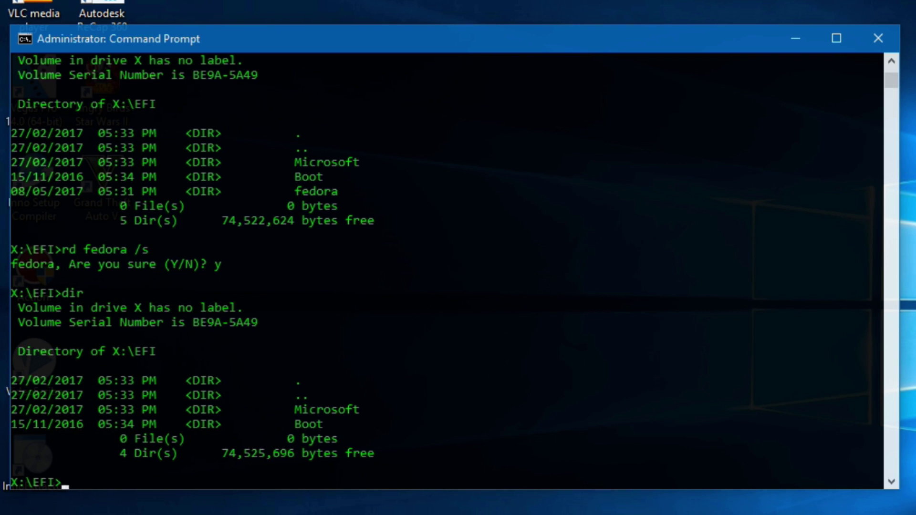
text(exit)
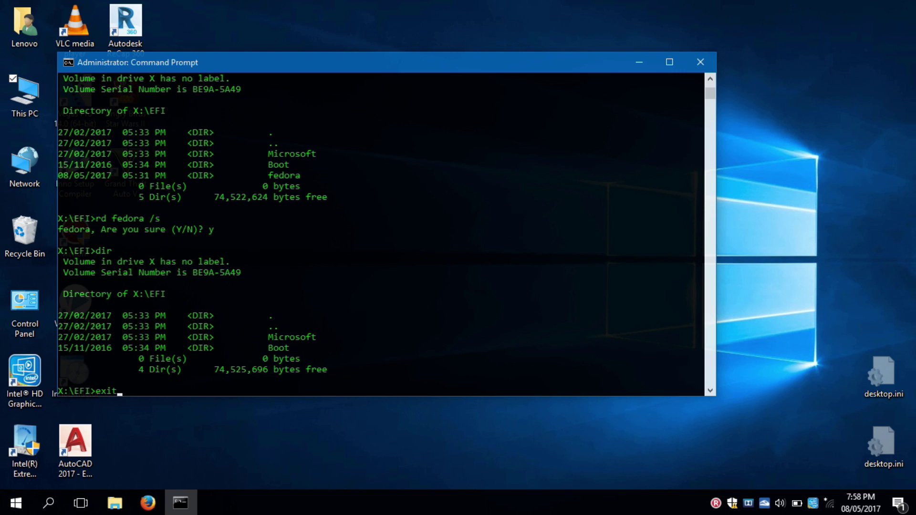
key(Return)
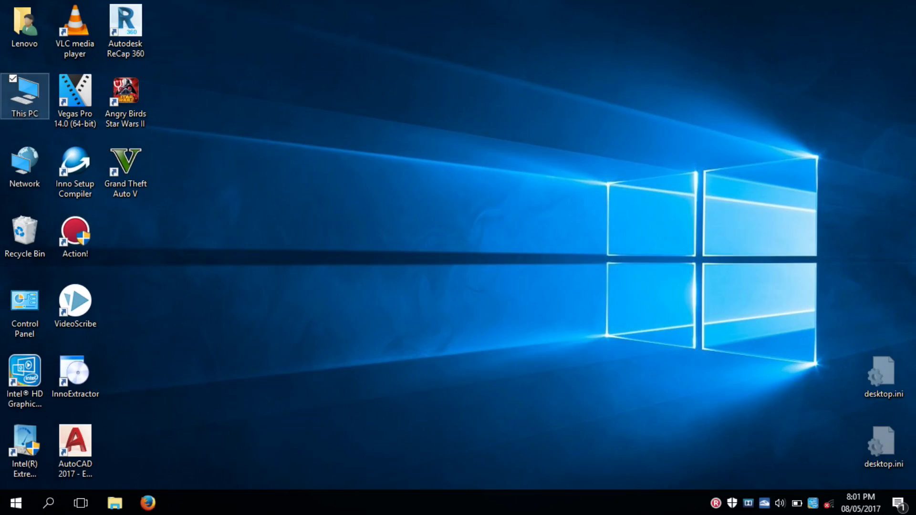
- Confirm This PC lists C: at 65.1 GB with no X: drive, then show the desktop
key(Return)
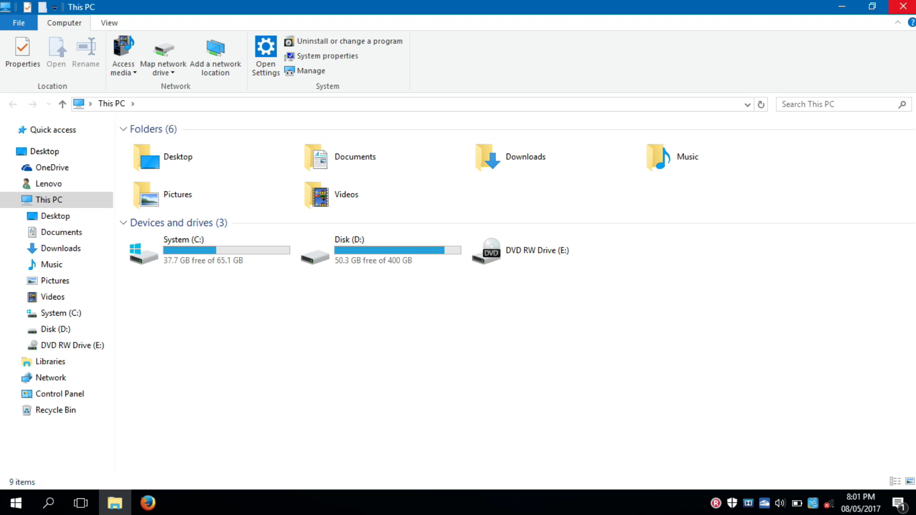
key(super+d)
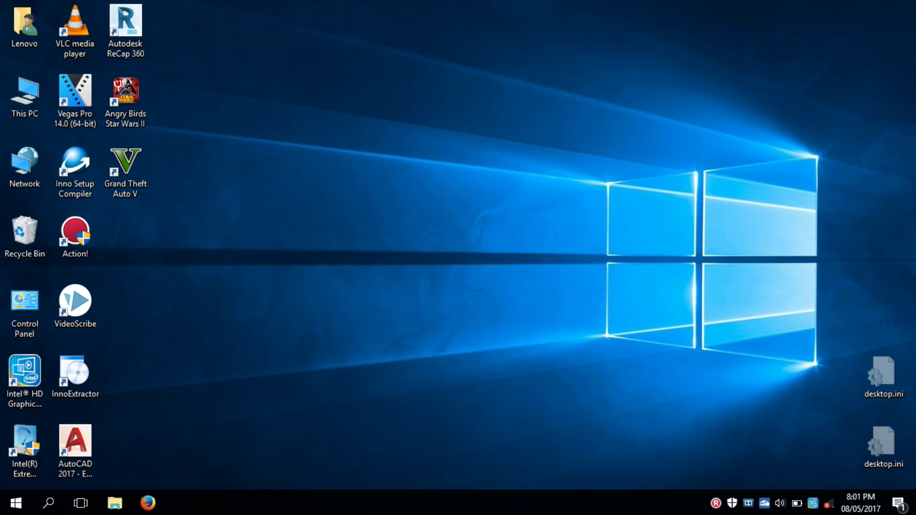